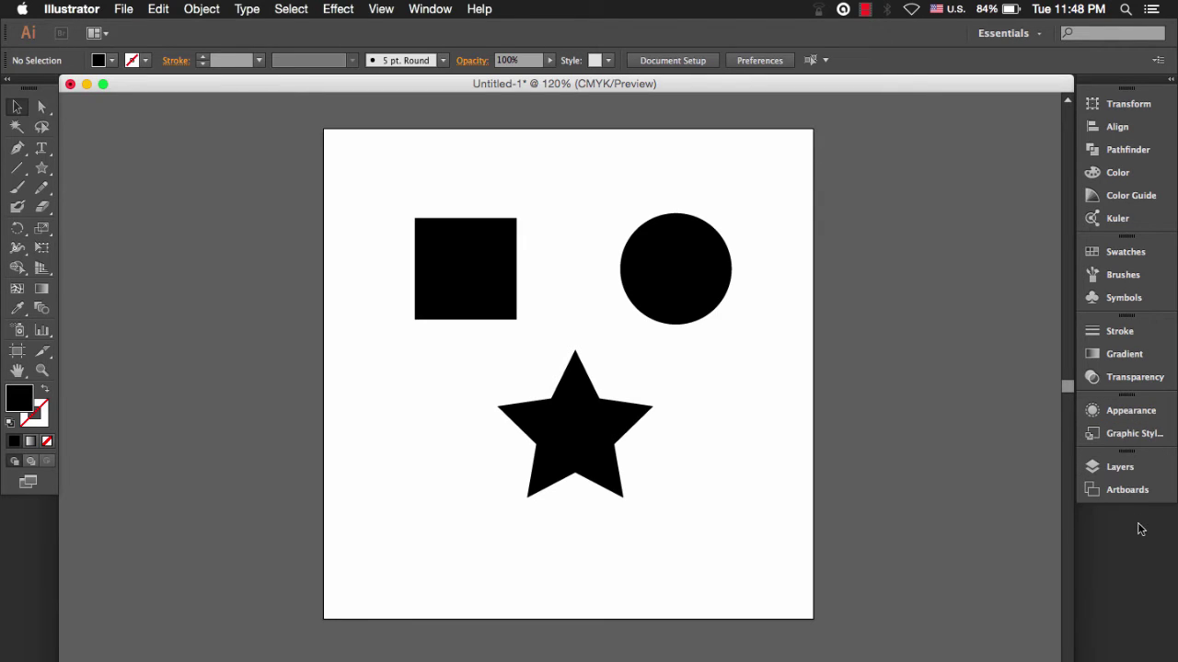
Step: Select the square, circle and star in turn to confirm they sit on Layers 1, 2 and 3
left_click(1117, 470)
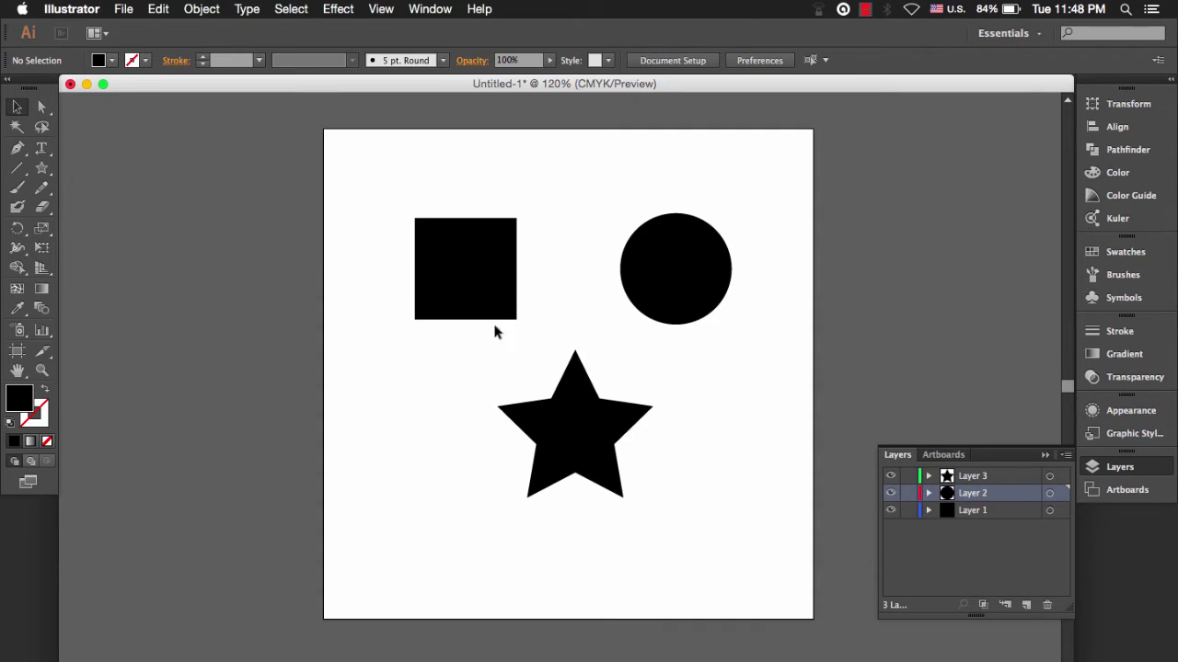
left_click(457, 298)
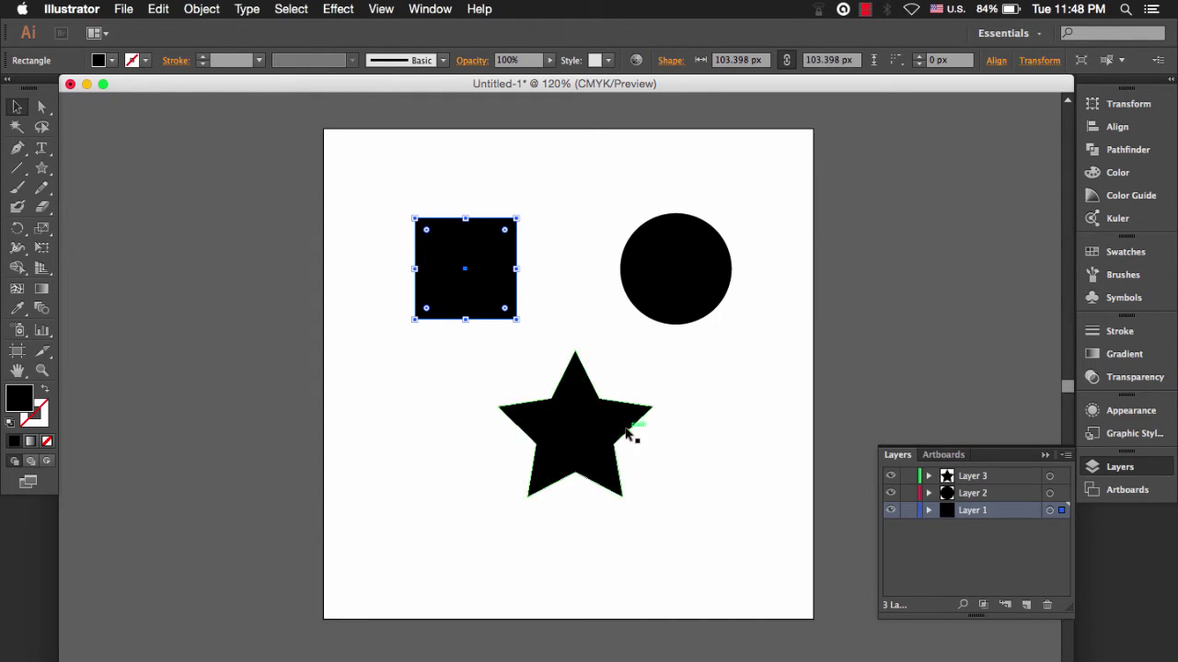
left_click(657, 284)
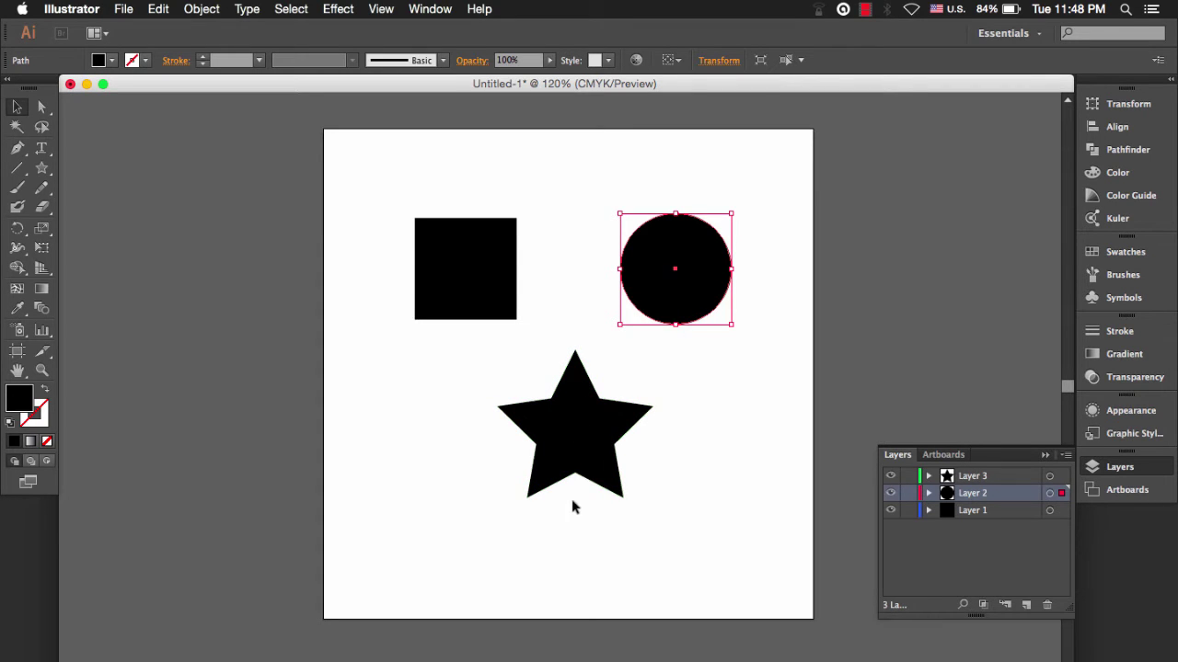
left_click(579, 436)
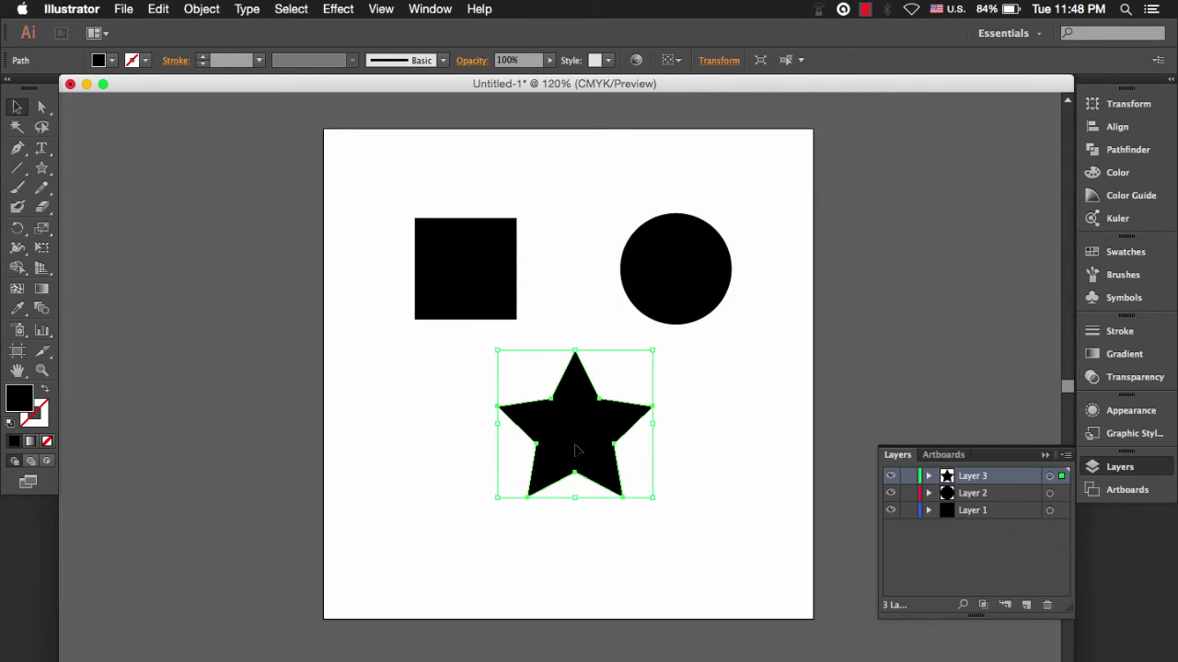
left_click(704, 429)
left_click(604, 424)
left_click(1048, 605)
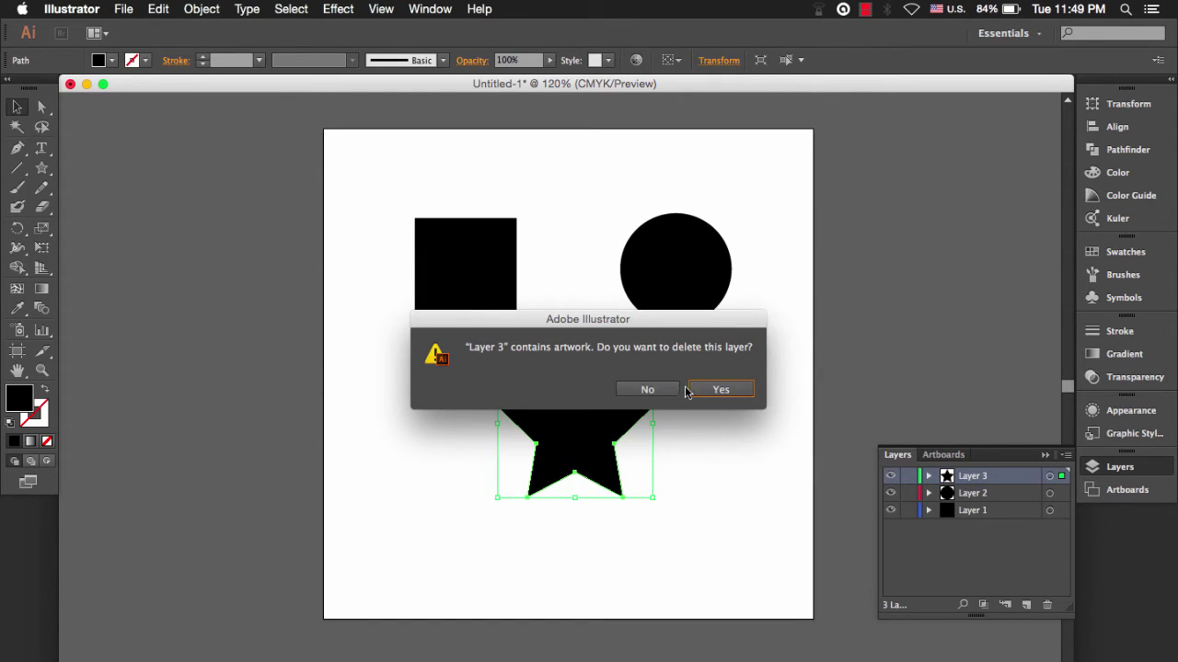
left_click(730, 392)
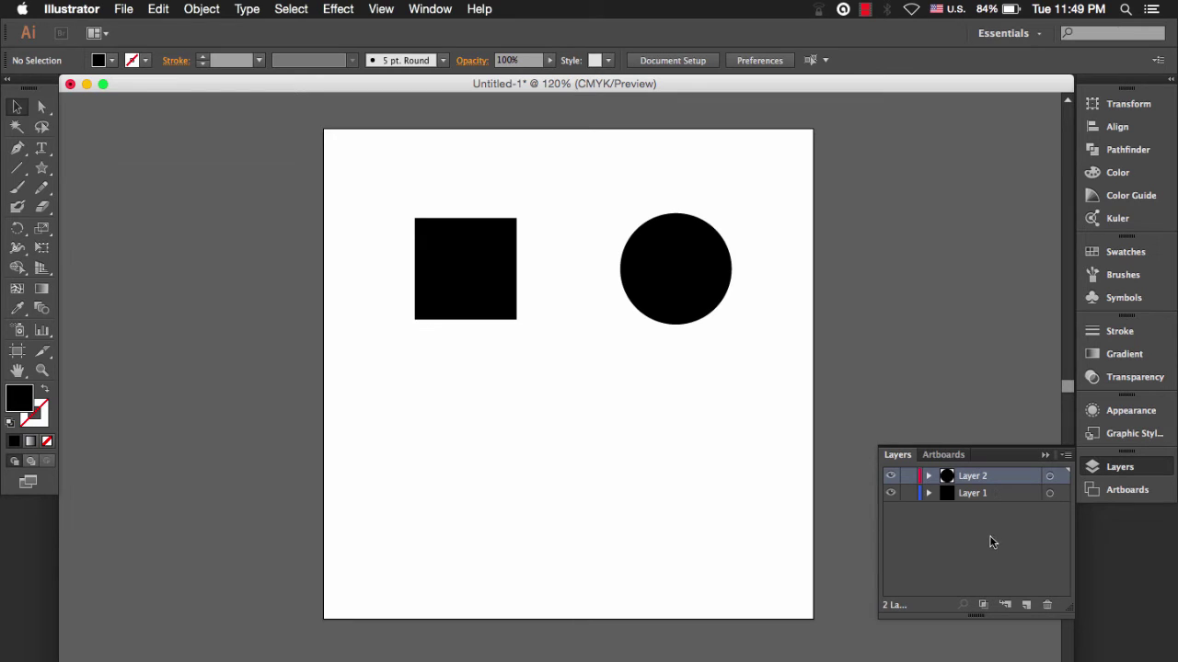
key("ctrl+z")
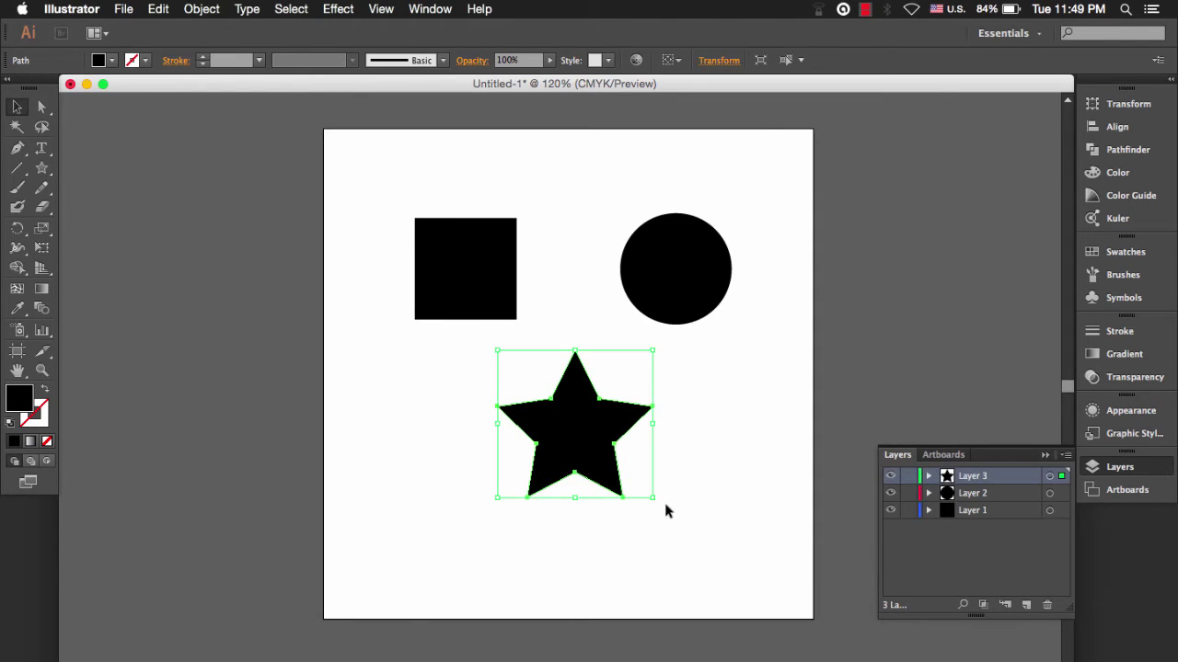
left_click(663, 511)
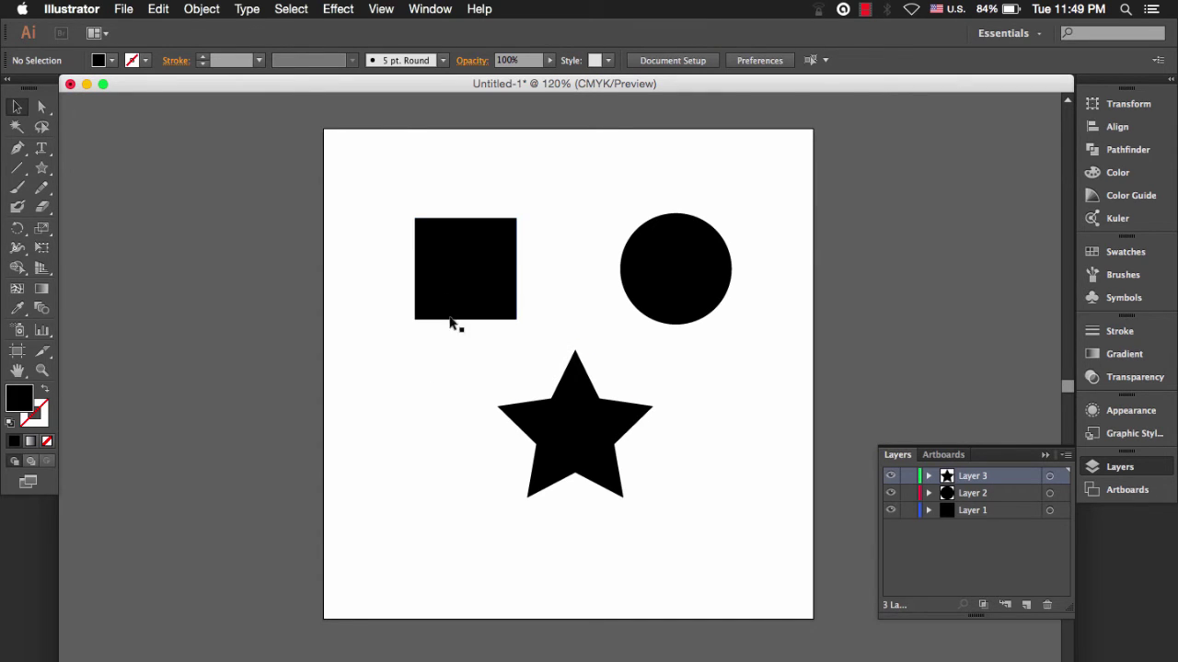
left_click(891, 511)
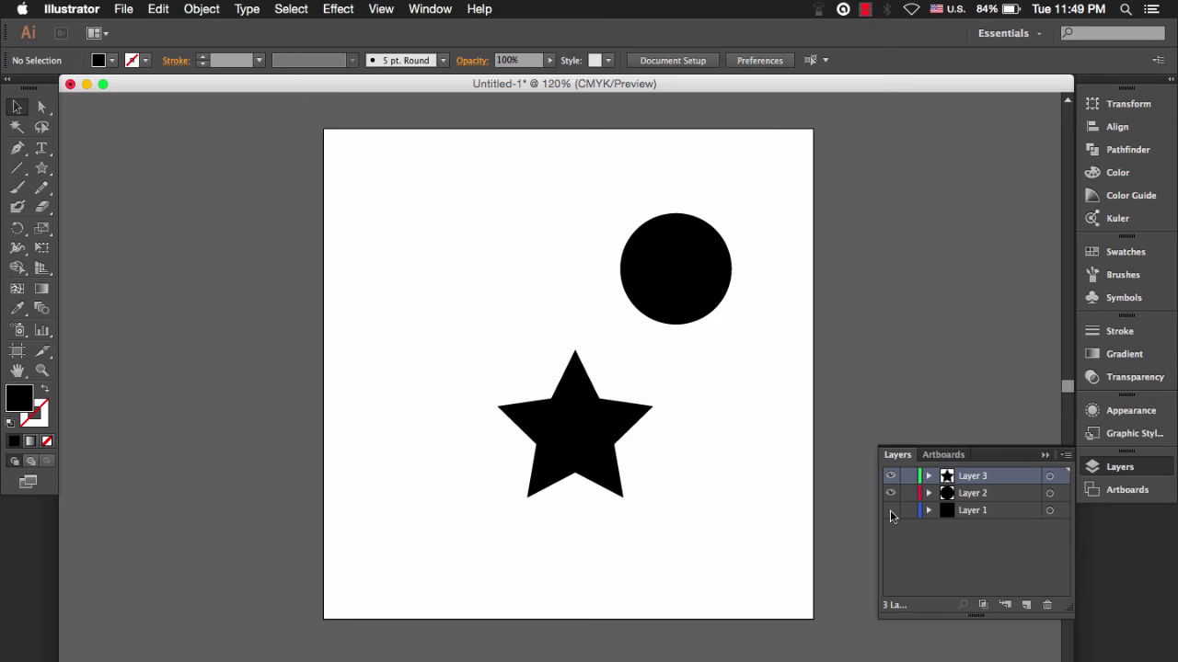
left_click(889, 510)
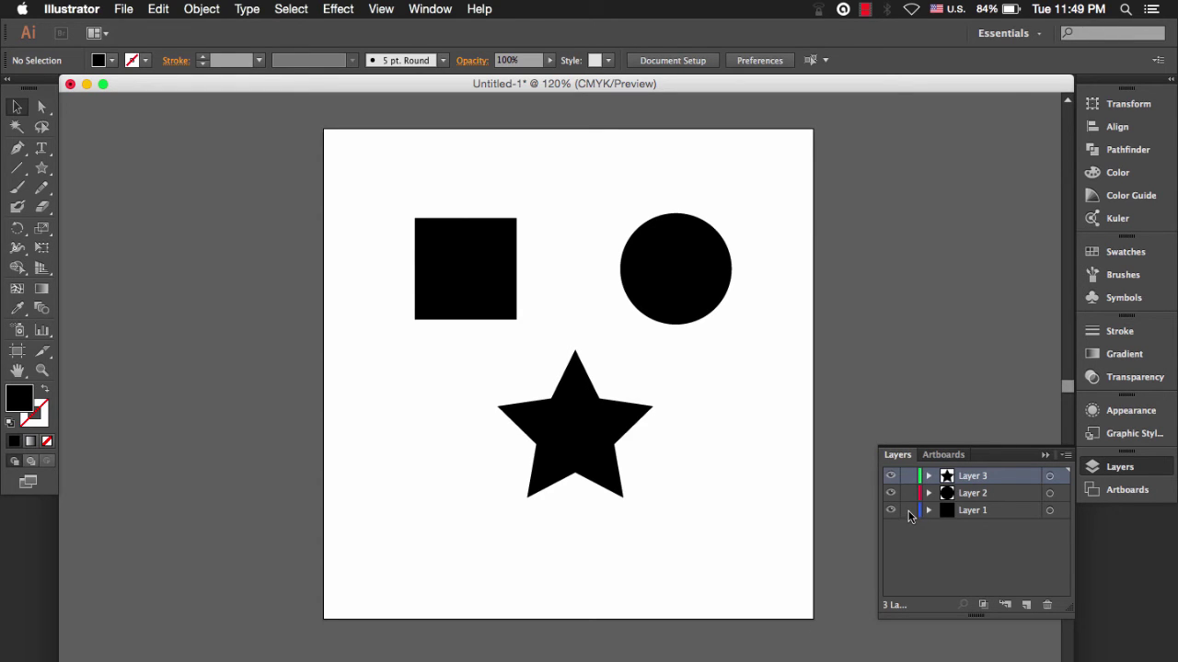
left_click(909, 511)
left_click(907, 511)
Step: Marquee-select the square, circle and star and group them from the right-click menu
left_click(1046, 456)
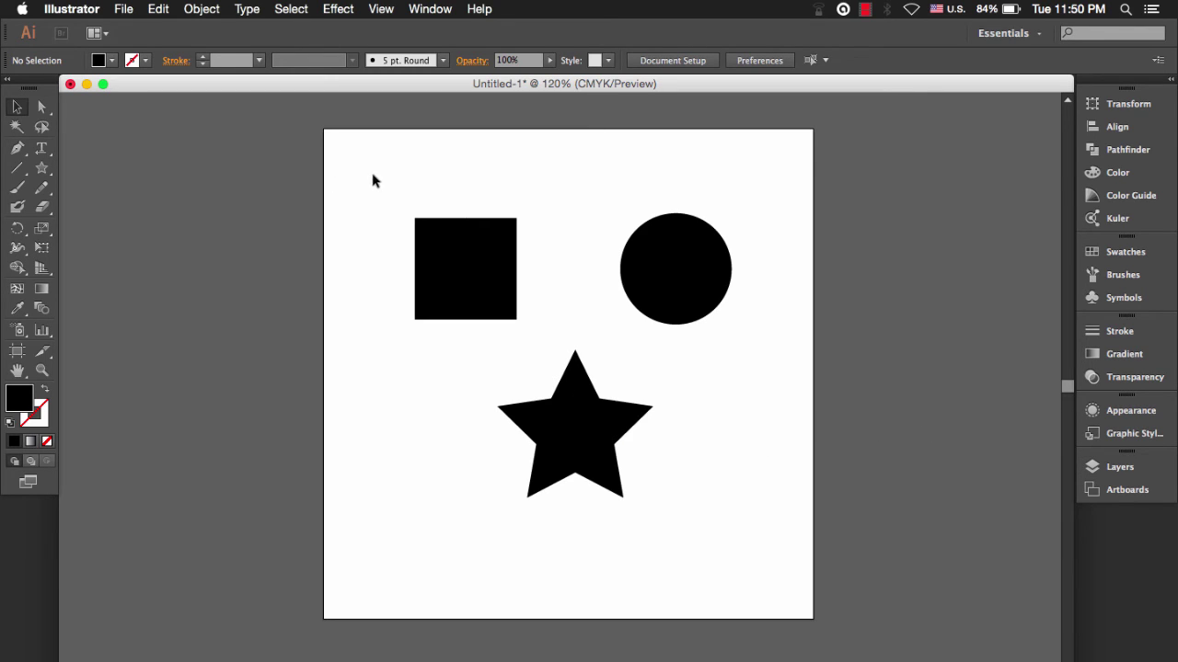
mouse_move(372, 175)
left_mouse_down()
mouse_move(657, 448)
mouse_move(730, 498)
left_mouse_up()
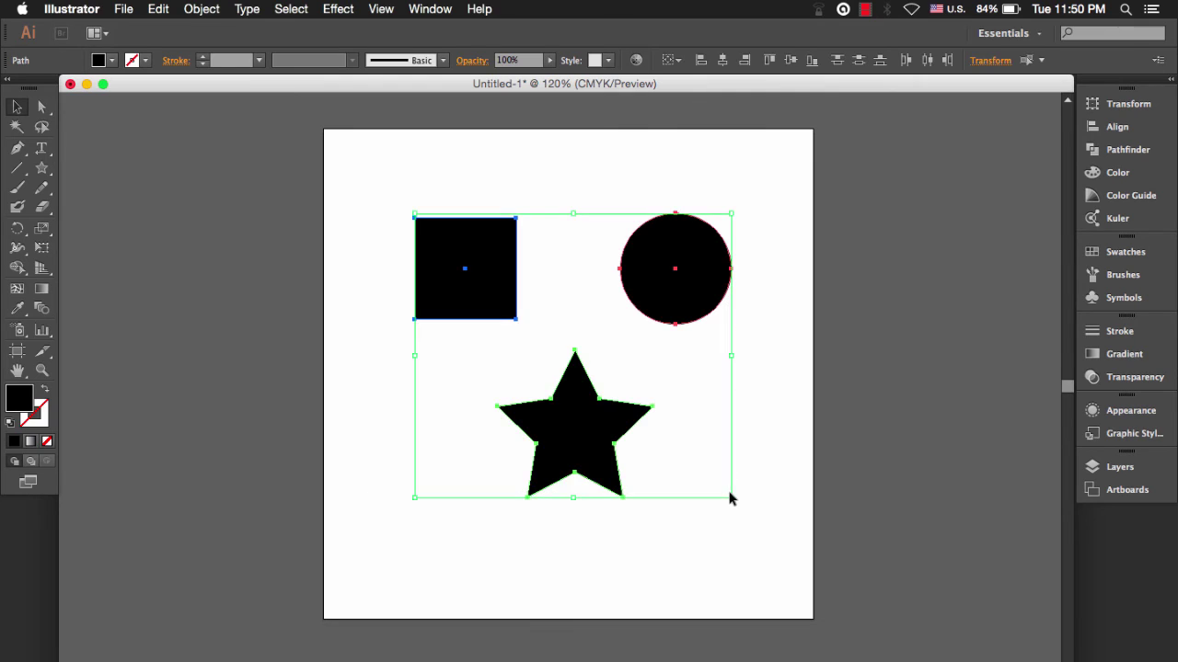
right_click(494, 263)
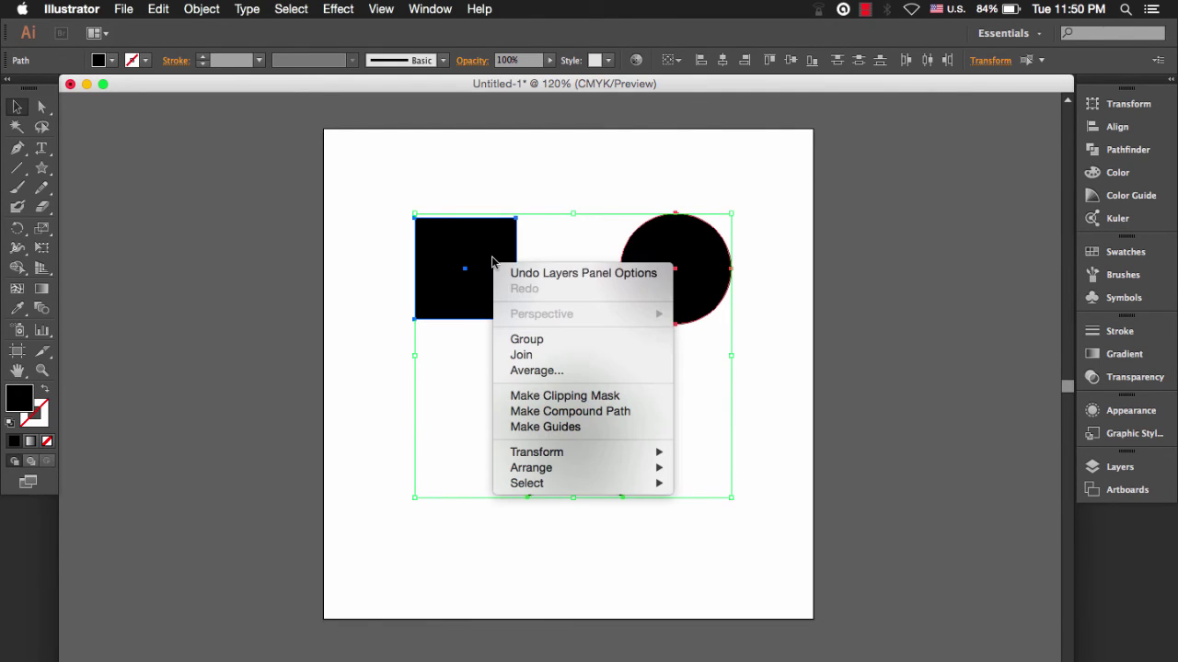
left_click(526, 340)
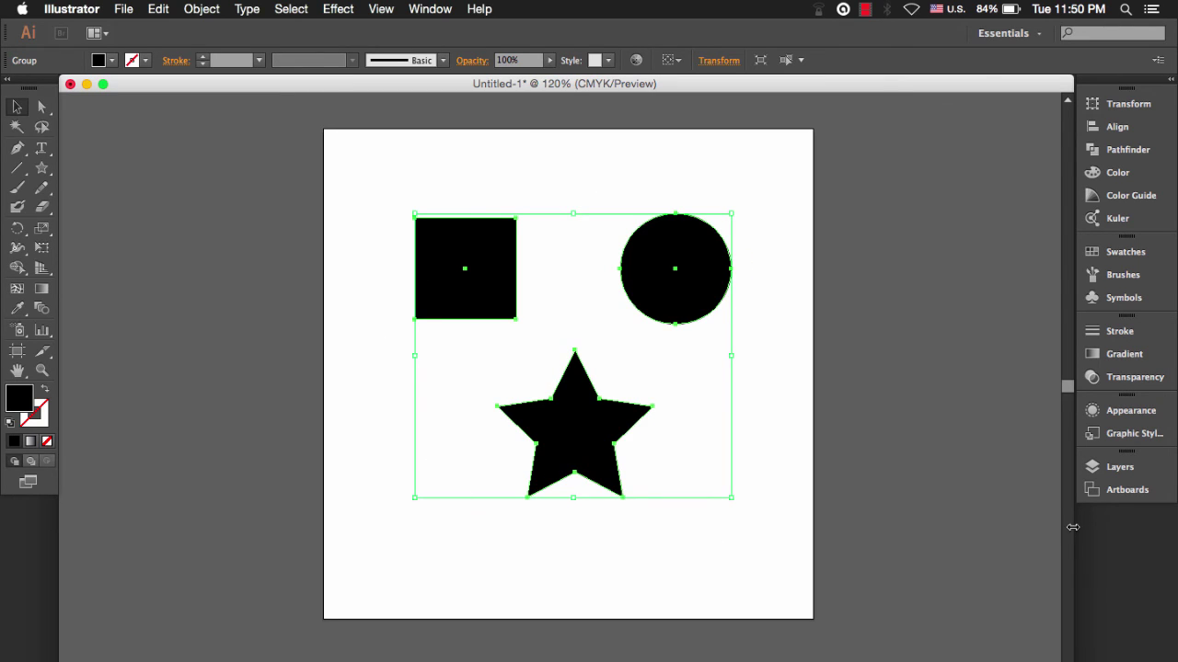
Step: Delete the empty Layer 2 and Layer 1 in the Layers panel
left_click(1108, 470)
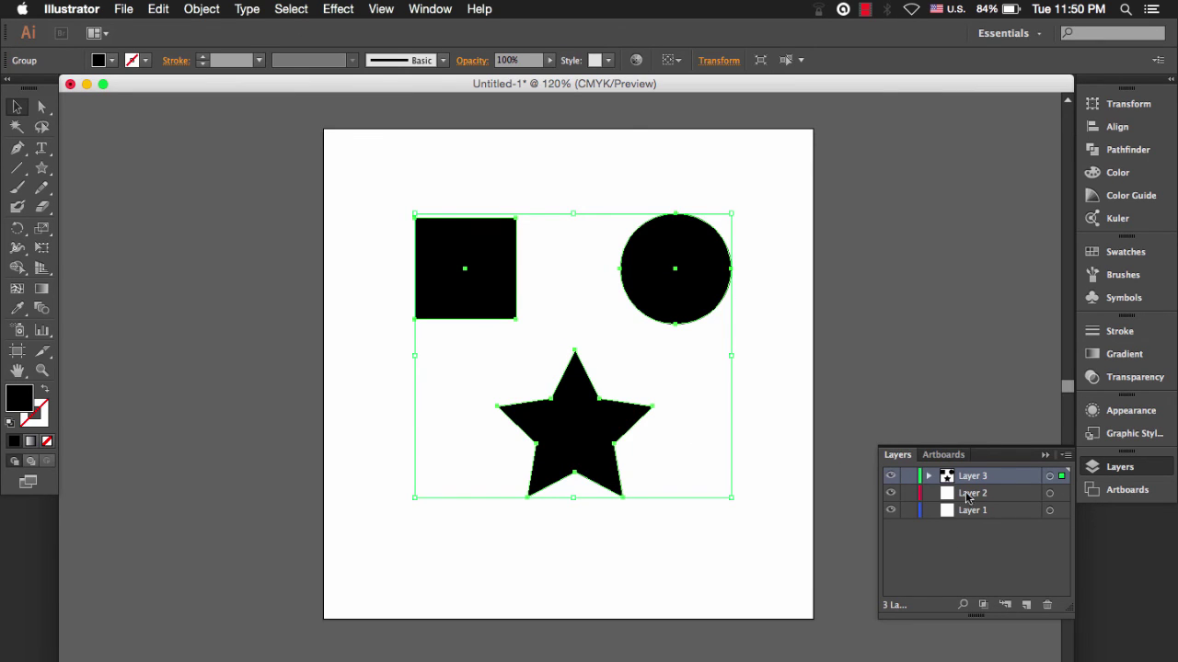
left_click(995, 497)
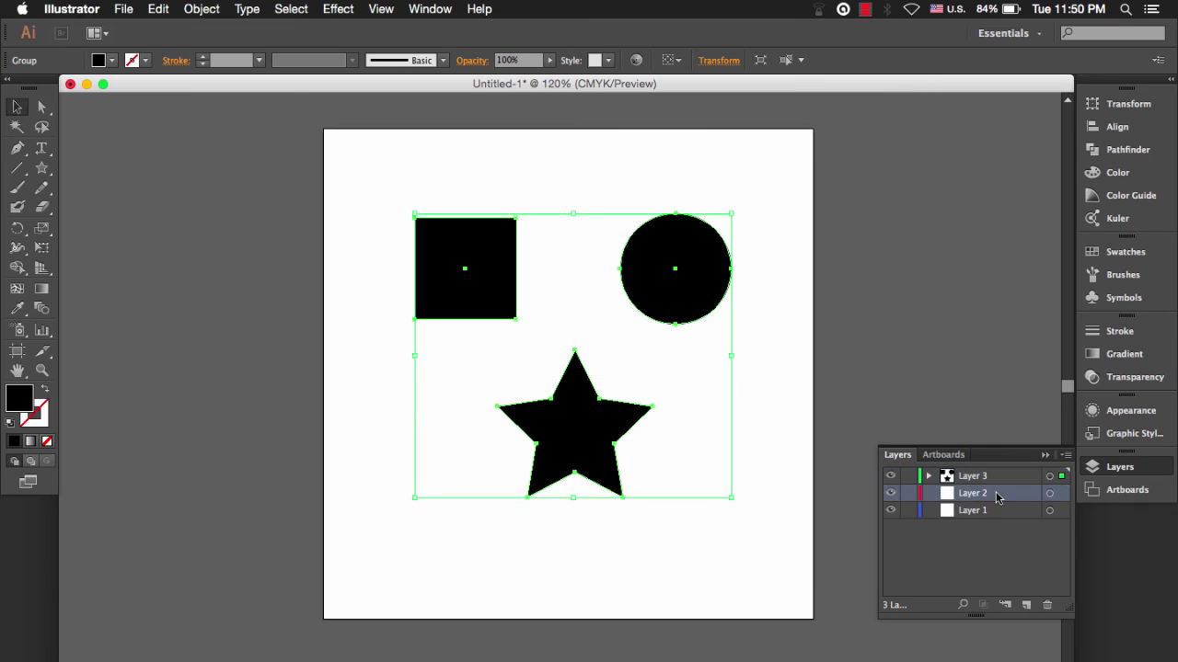
left_click(996, 514)
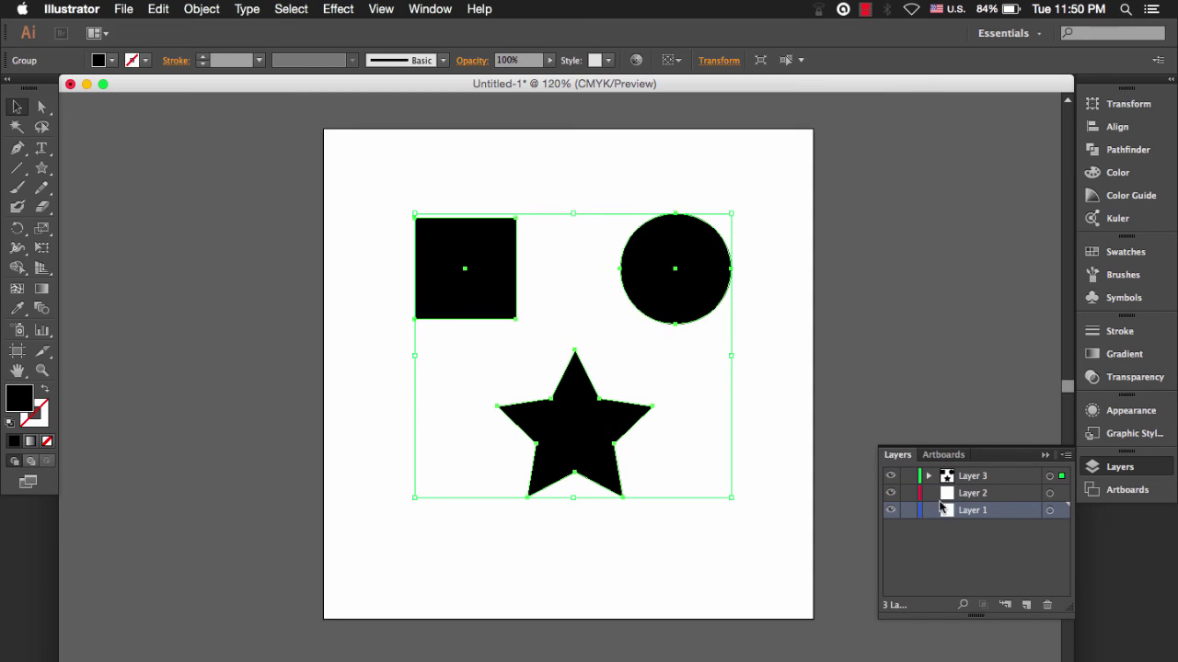
left_click(1009, 497)
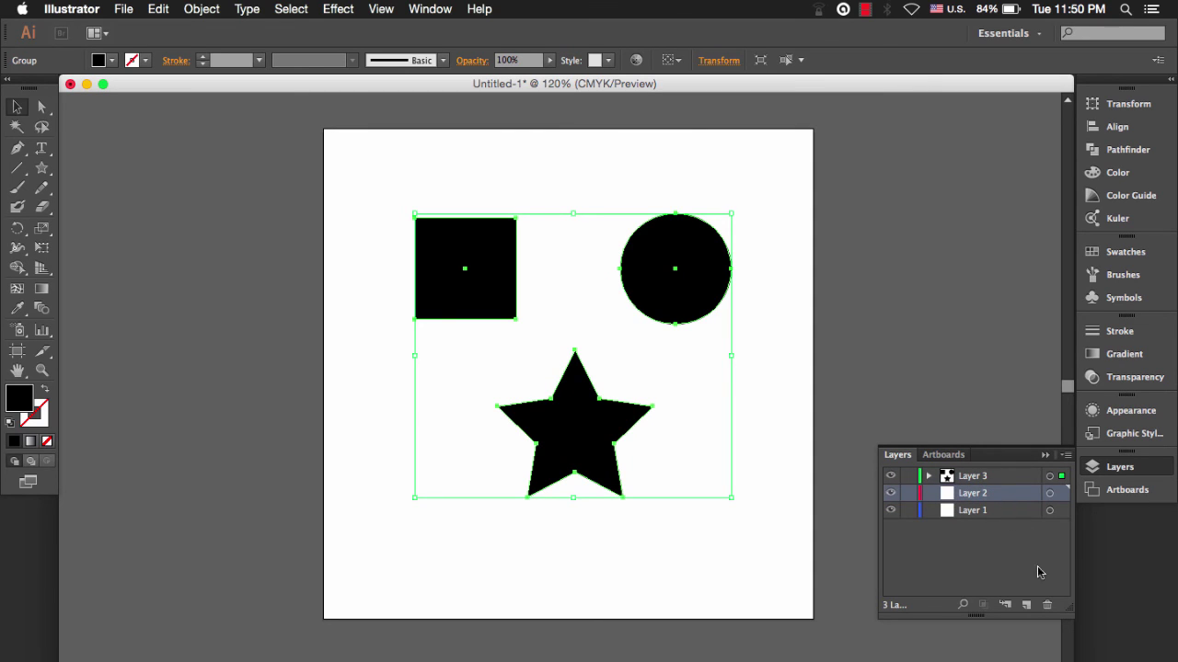
left_click(1047, 605)
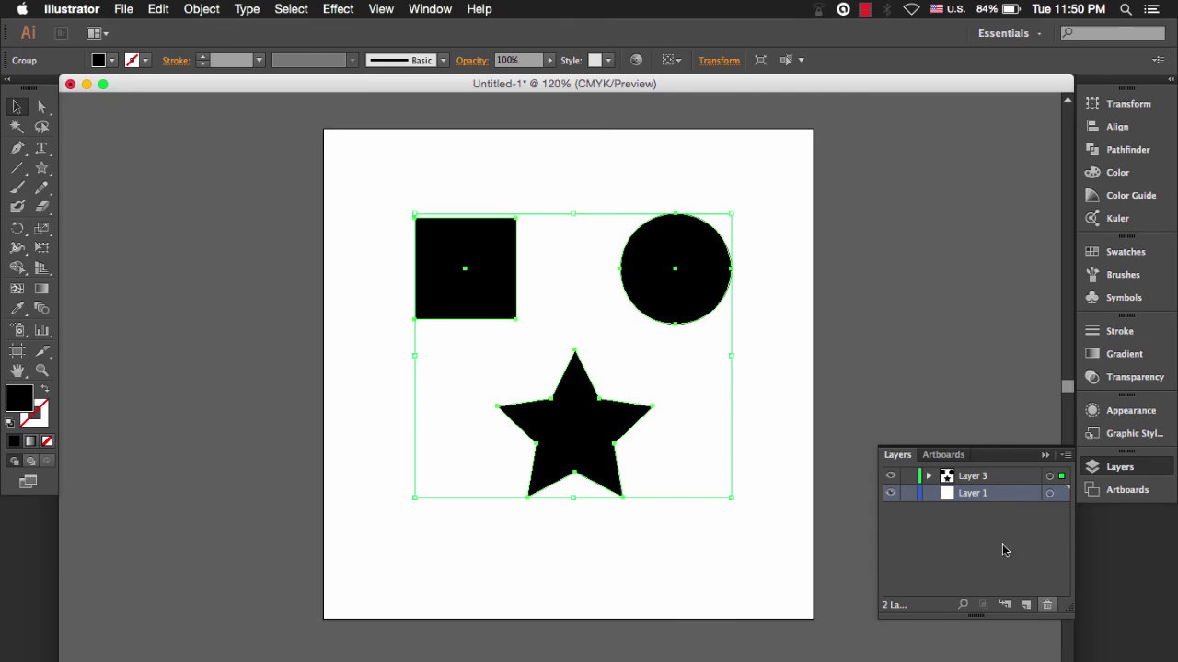
left_click(1047, 605)
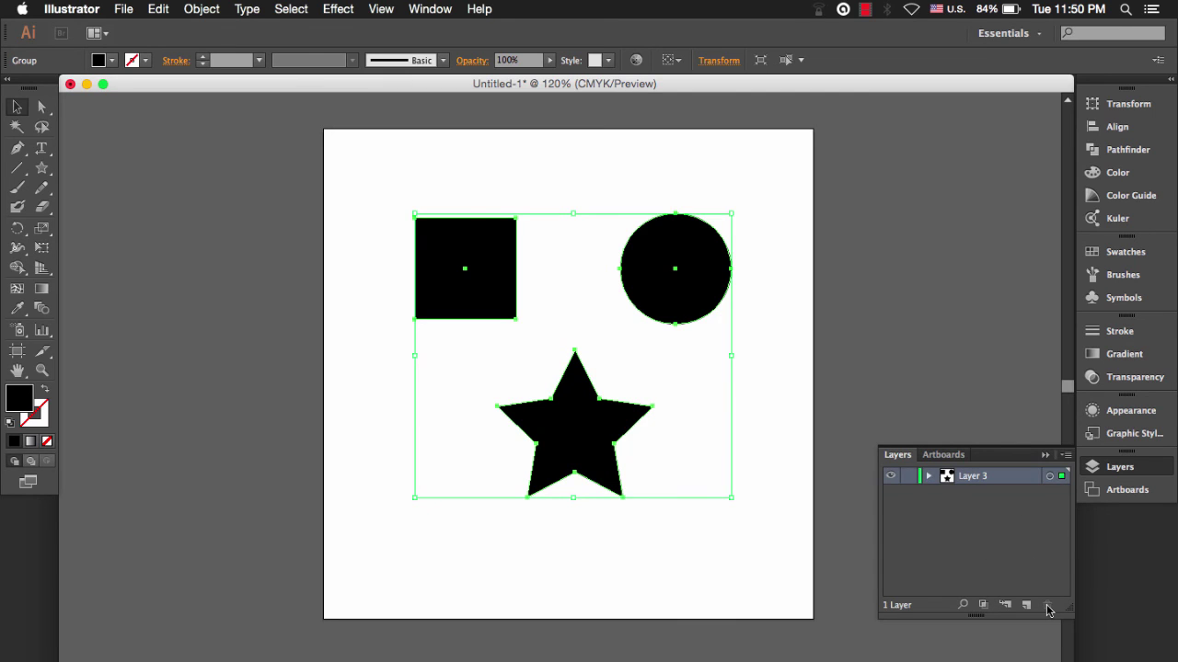
Step: Expand Layer 3 to verify it holds the square, circle and star group, then deselect
left_click(929, 476)
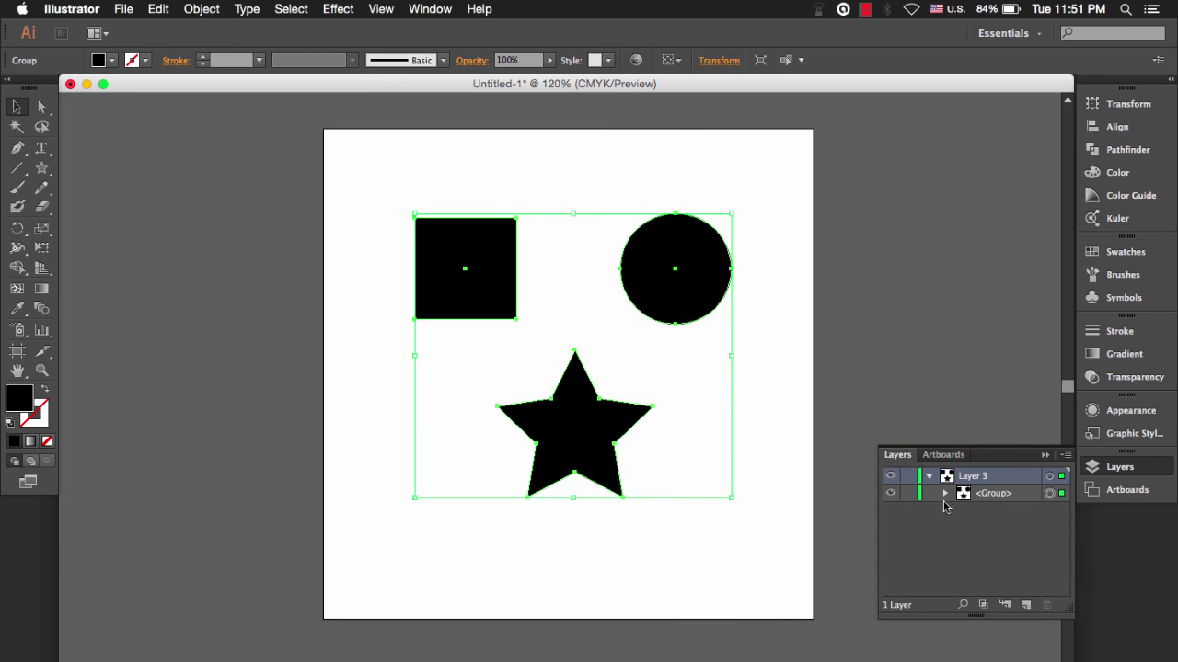
left_click(945, 494)
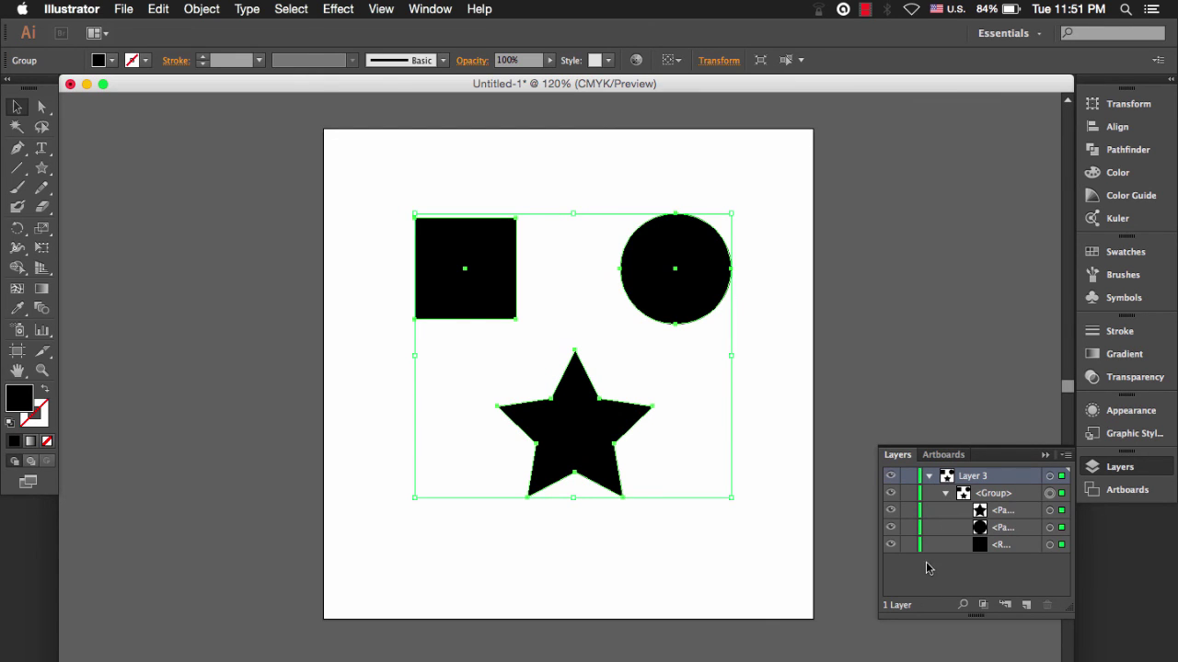
left_click(945, 494)
left_click(928, 475)
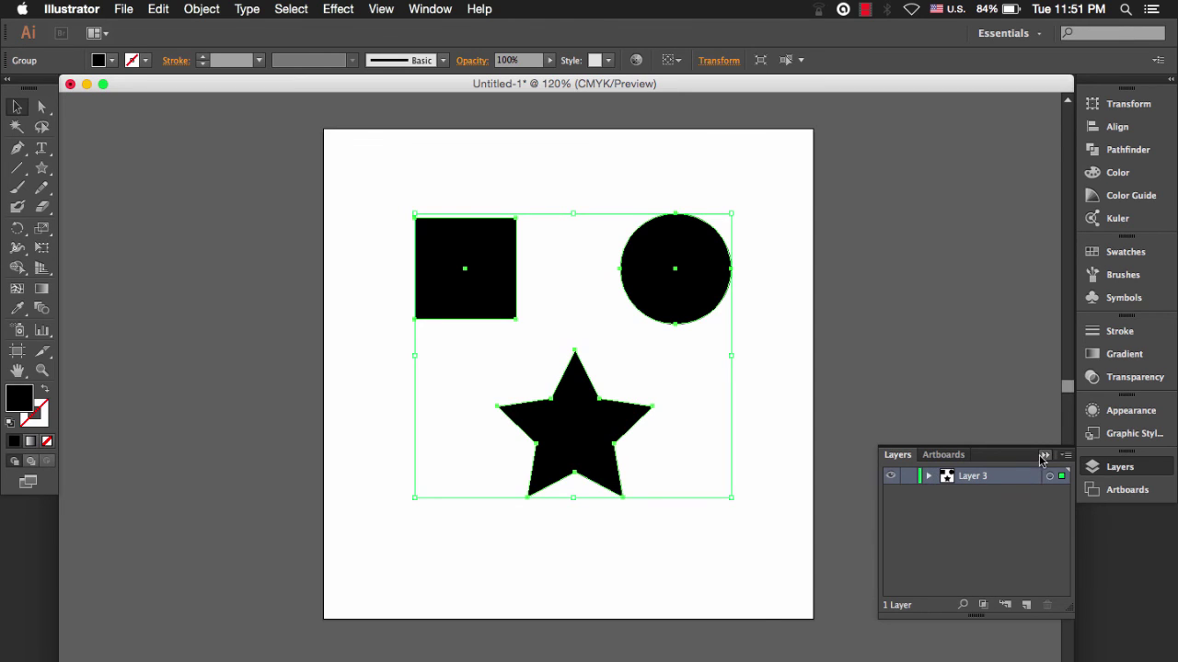
left_click(1044, 454)
left_click(777, 421)
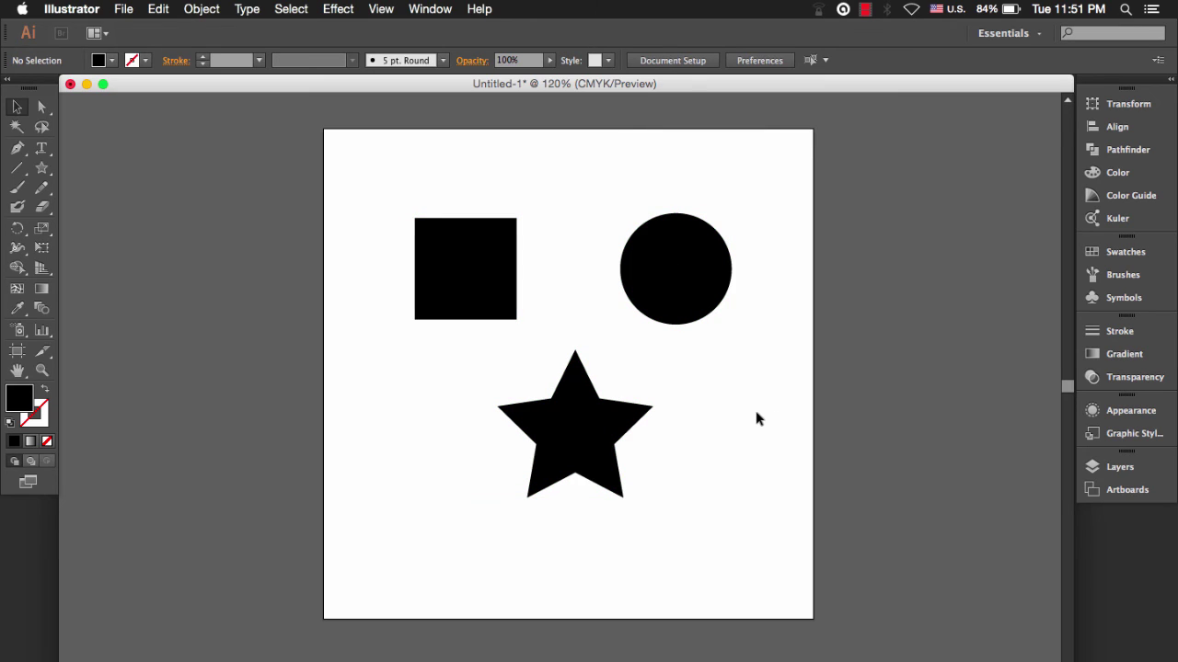